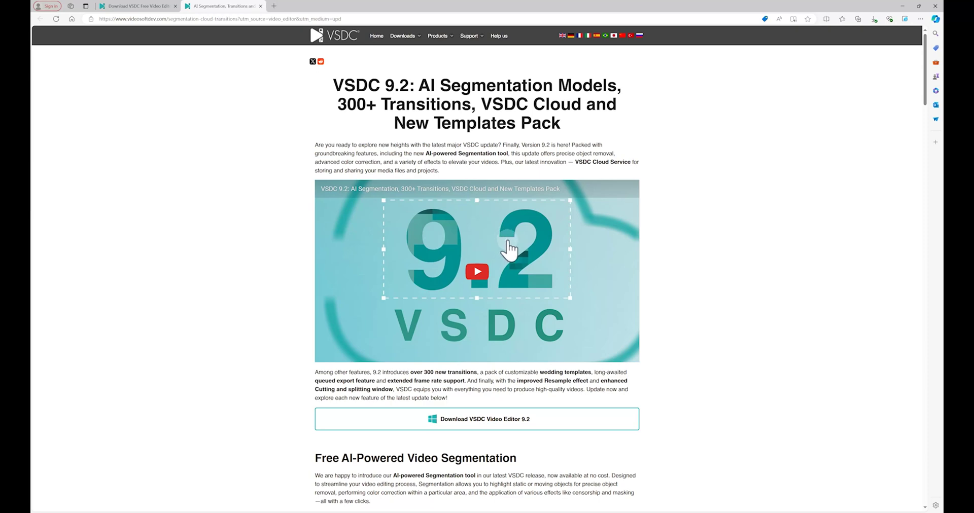
Step: Scroll the VSDC 9.2 announcement down to the AI-Powered Video Segmentation section
scroll(509, 249, "down", 8)
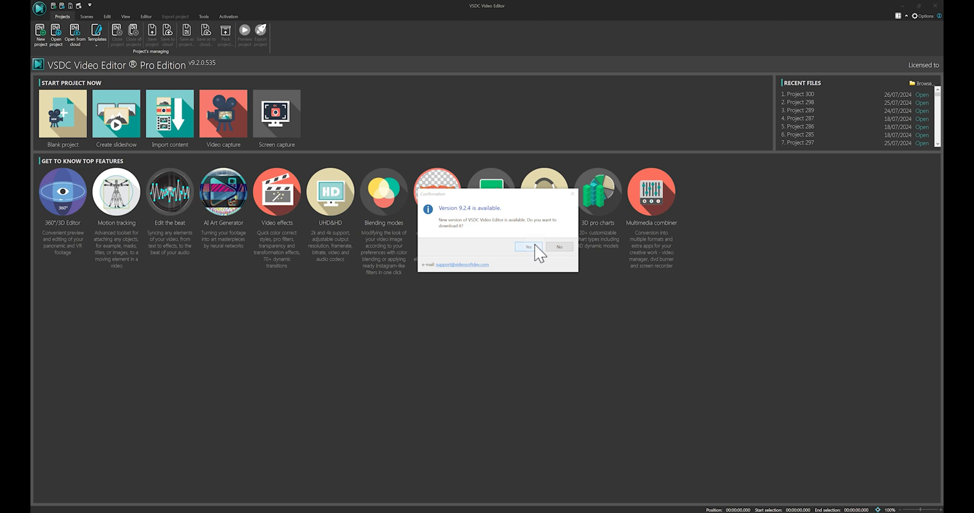
Step: Accept the version 9.2.4 offer and start downloading the 64-bit installer
left_click(528, 247)
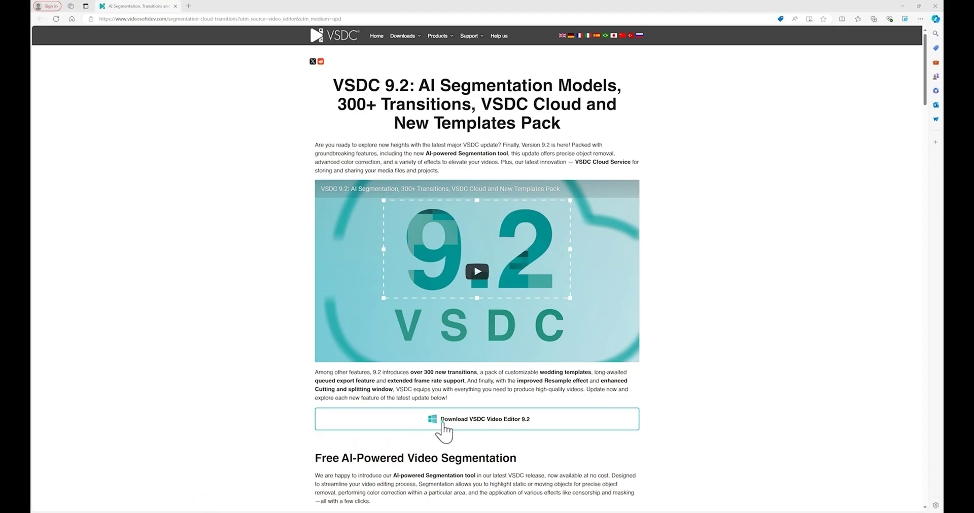
left_click(442, 424)
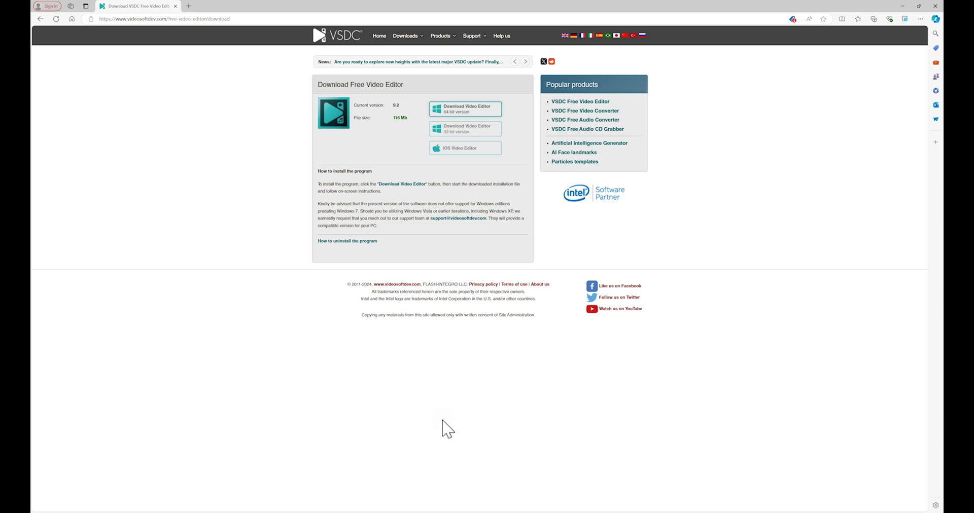
left_click(471, 116)
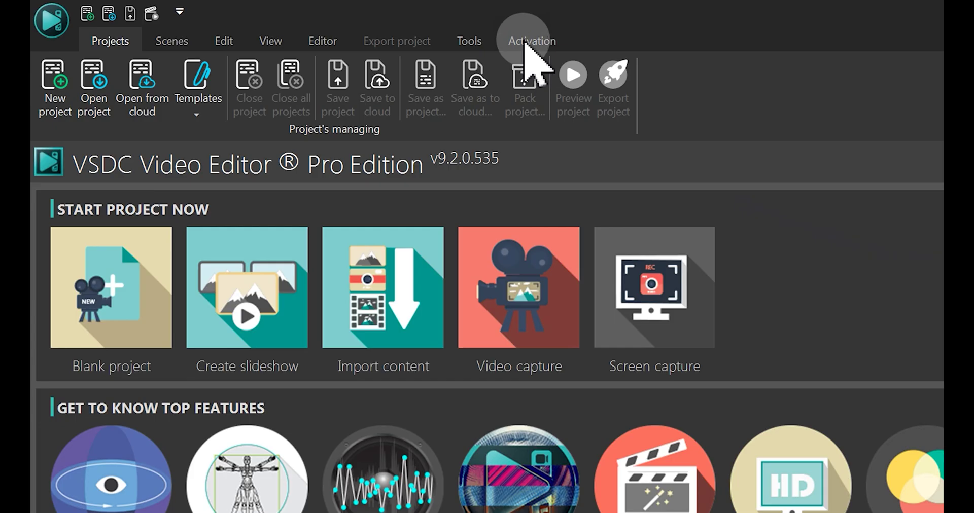
Step: Run Activation > Check for Updates again and accept the new-version download
left_click(527, 41)
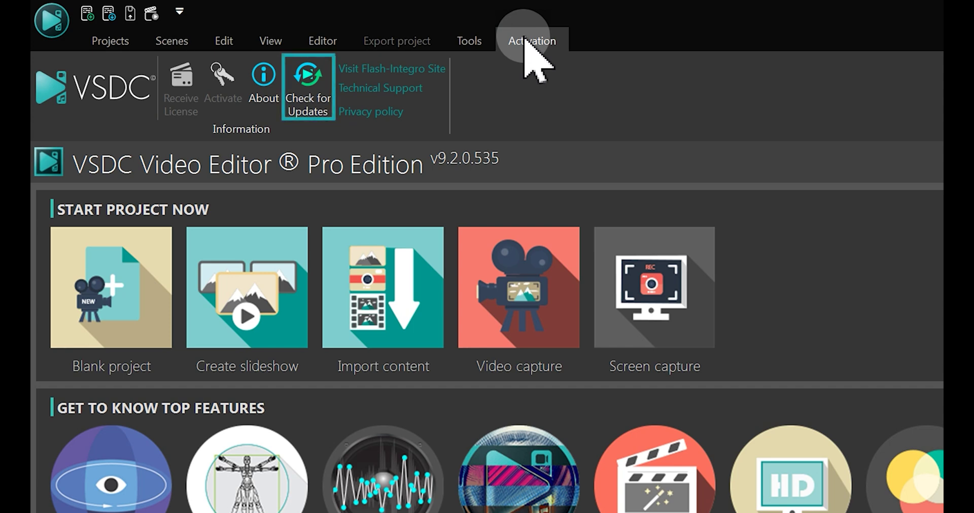
left_click(318, 87)
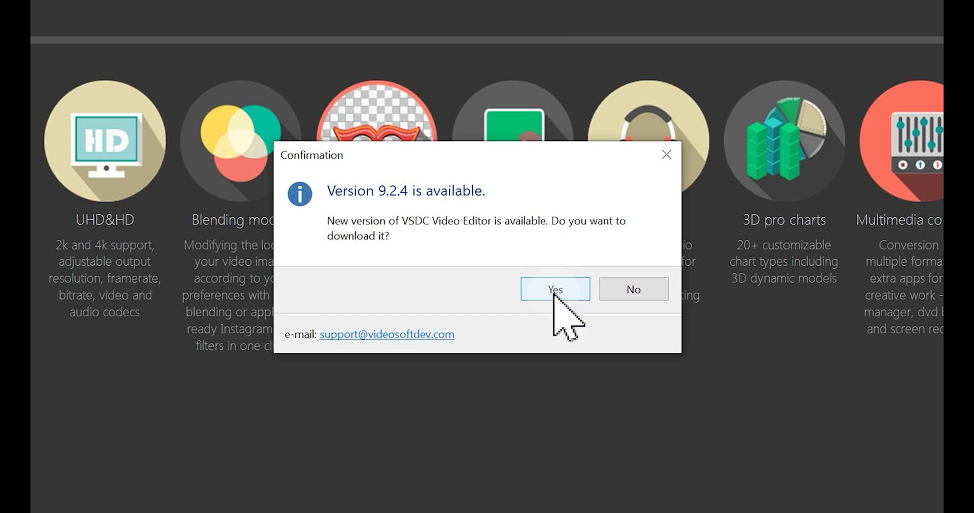
left_click(554, 289)
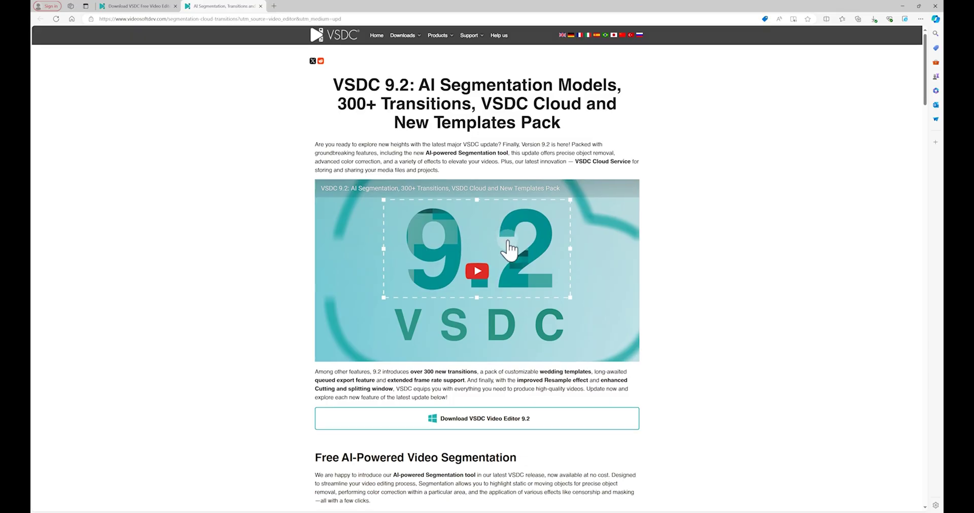
Step: Reach the Download Free Video Editor page (version 9.2, 116 Mb) through Downloads > Video Editor
scroll(512, 248, "down", 4)
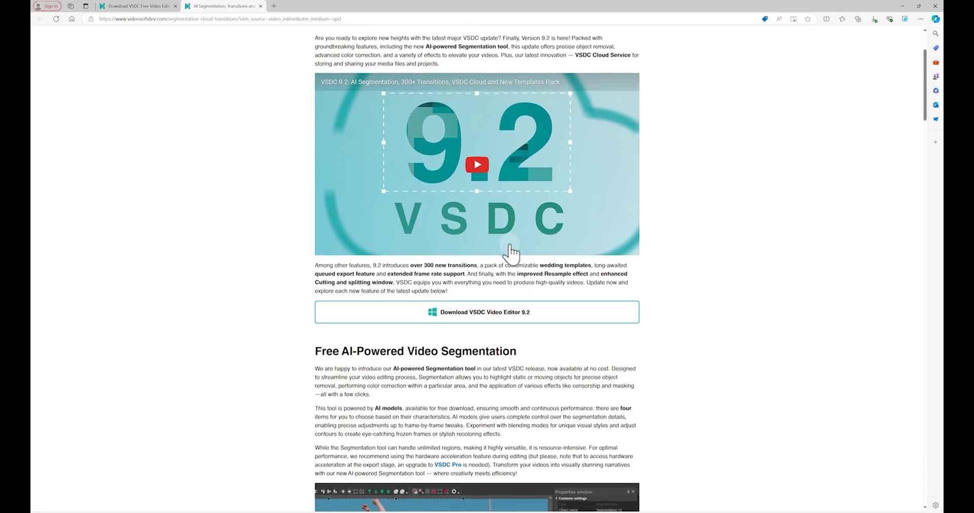
scroll(512, 247, "down", 10)
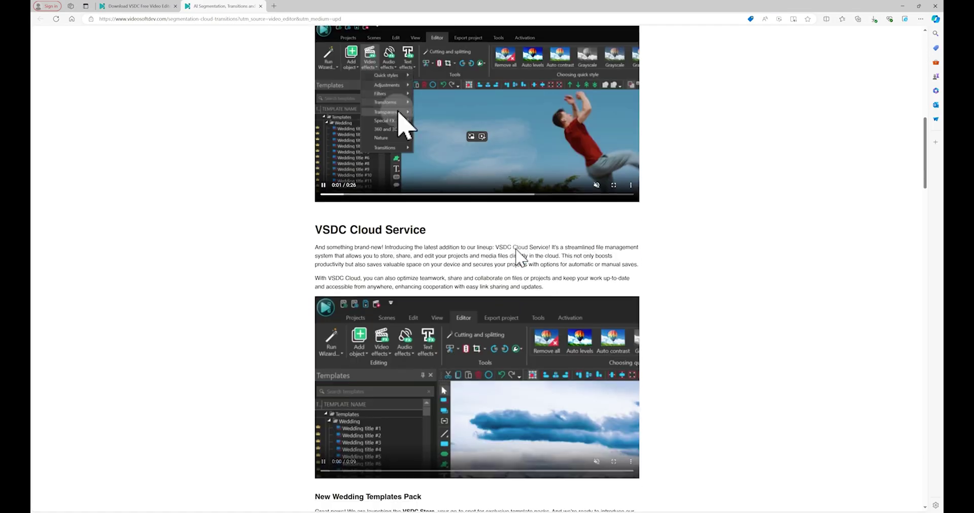
scroll(516, 249, "up", 9)
left_click(488, 208)
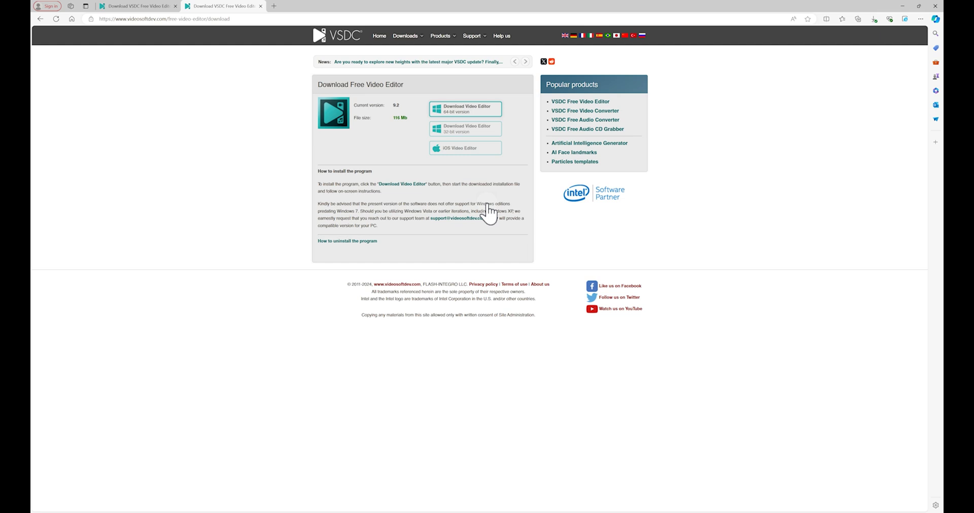
left_click(473, 112)
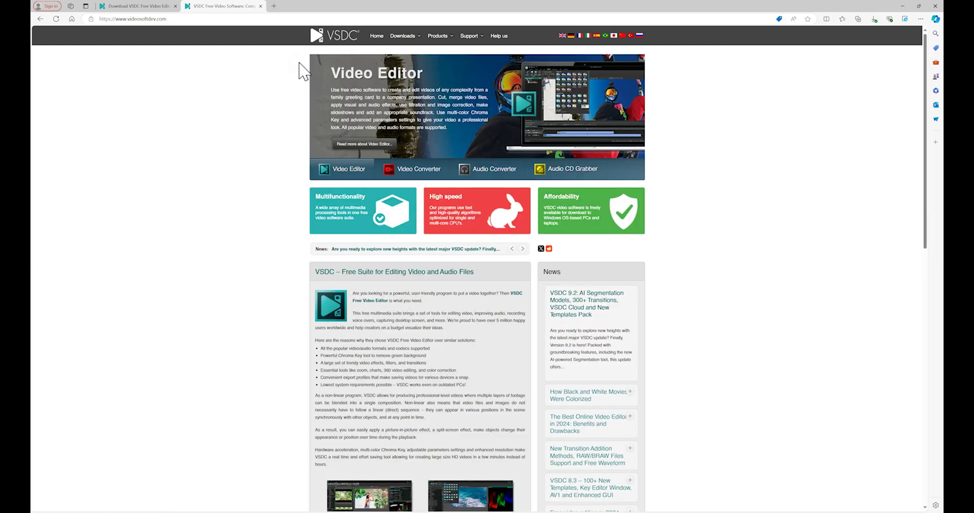
mouse_move(403, 36)
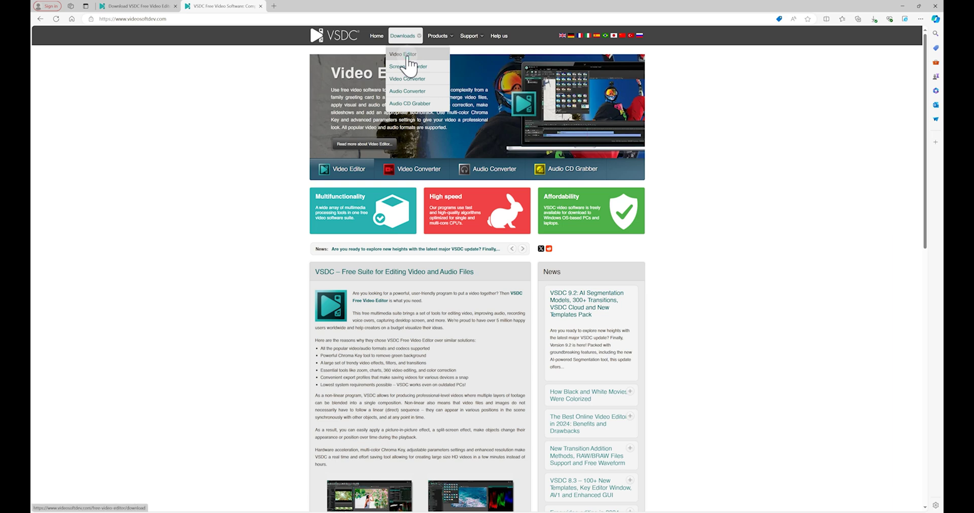
left_click(406, 55)
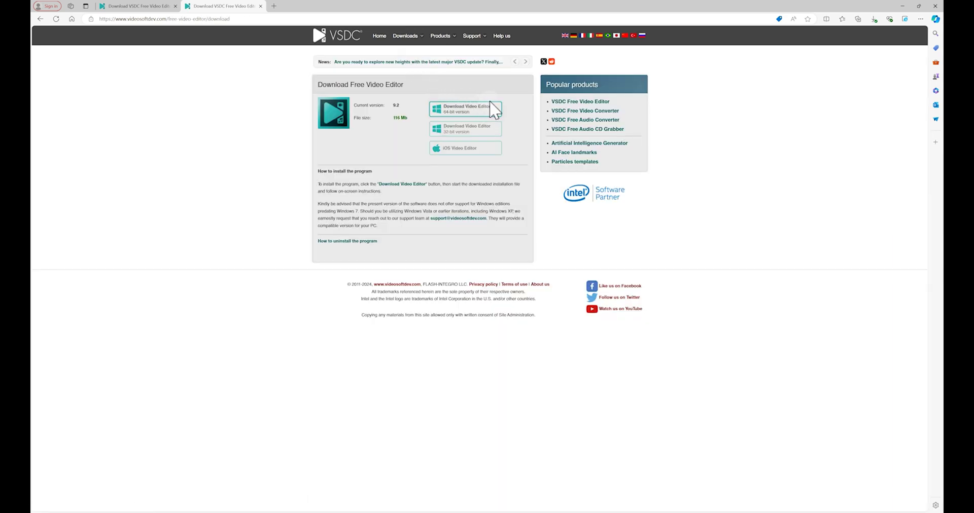
Step: Download and run the 64-bit installer, confirm the language, and agree to uninstall the old version
left_click(489, 113)
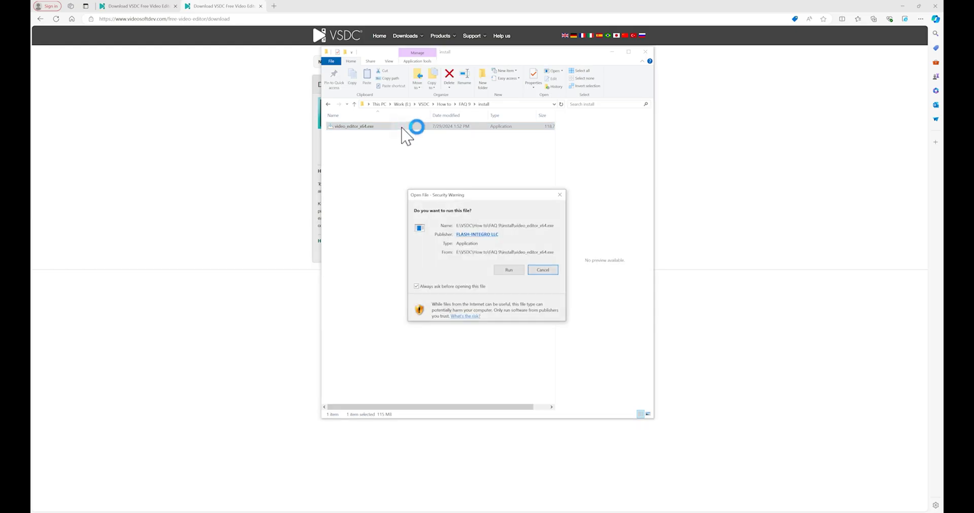
left_click(508, 271)
left_click(516, 253)
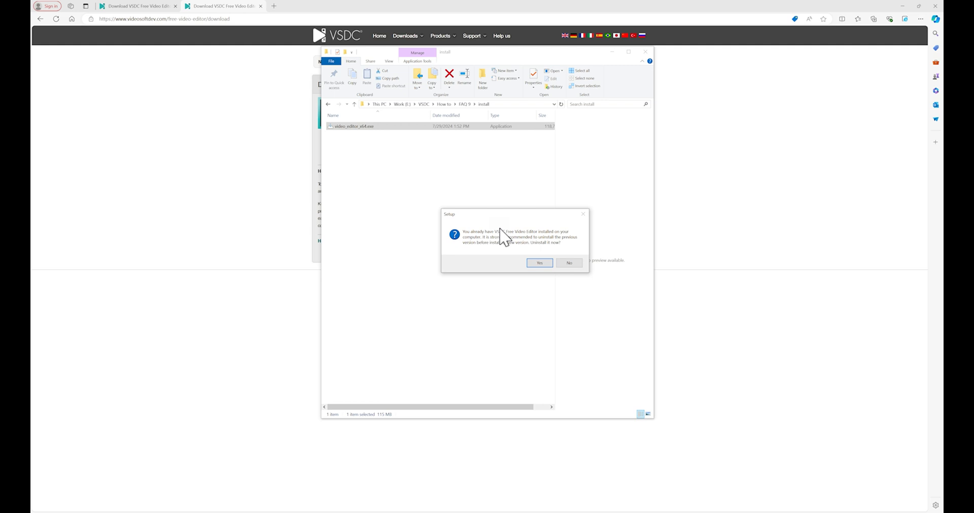
left_click(539, 263)
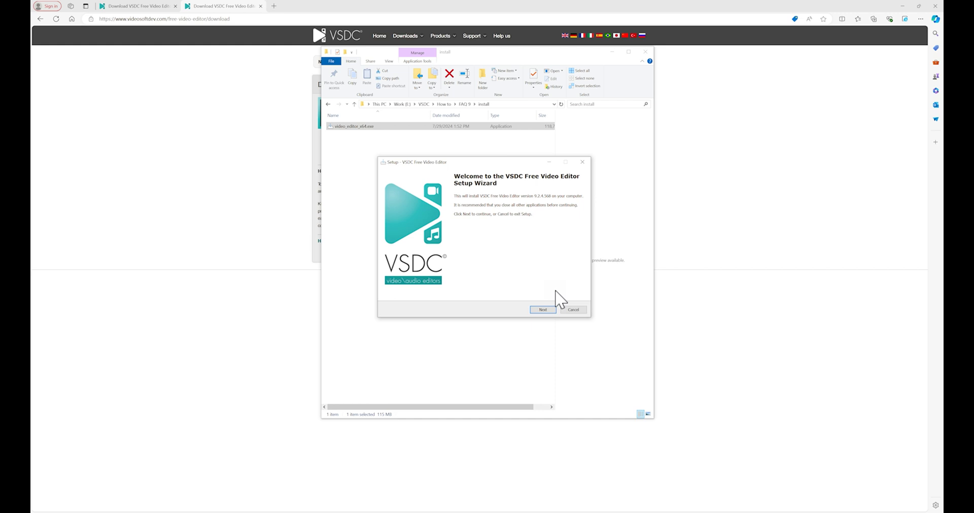
Step: Accept the license, install into the existing folder with default Start Menu and tasks, and start installing
left_click(543, 310)
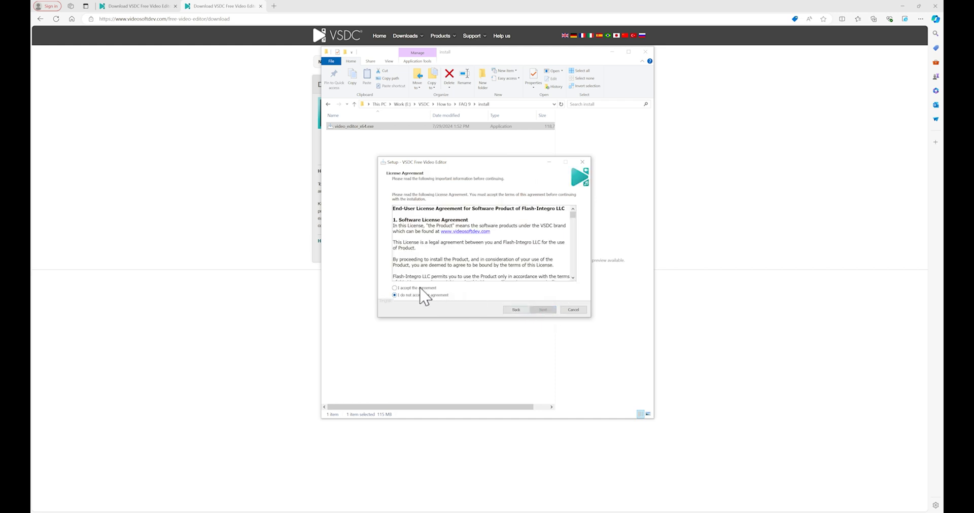
left_click(419, 288)
left_click(542, 310)
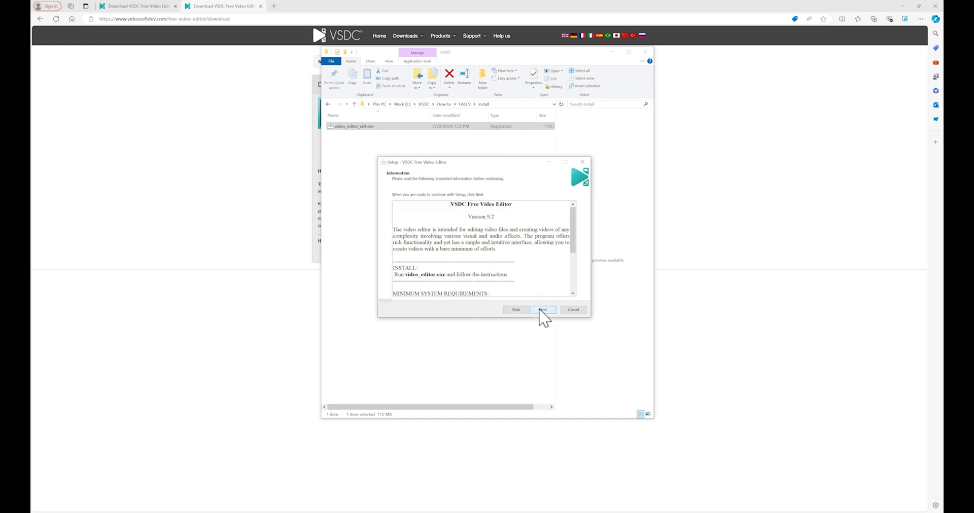
left_click(541, 311)
left_click(542, 311)
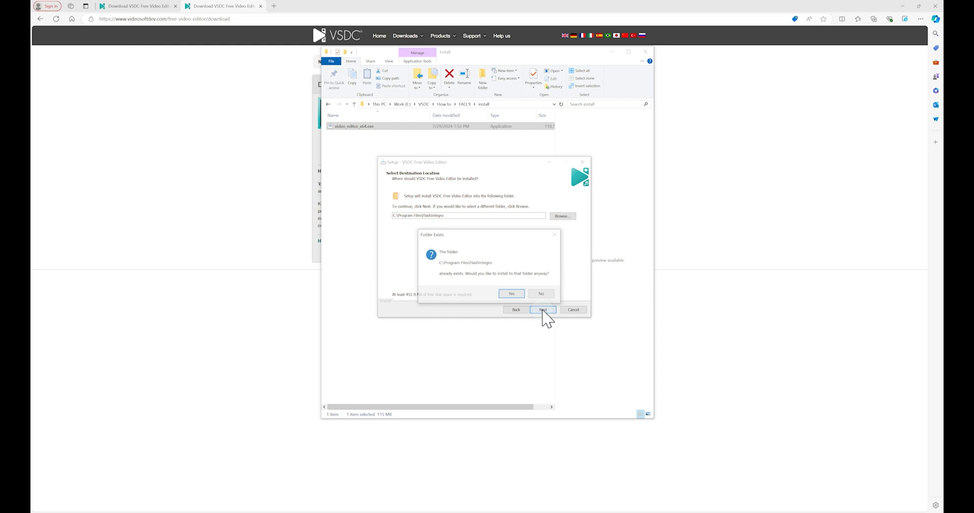
left_click(511, 294)
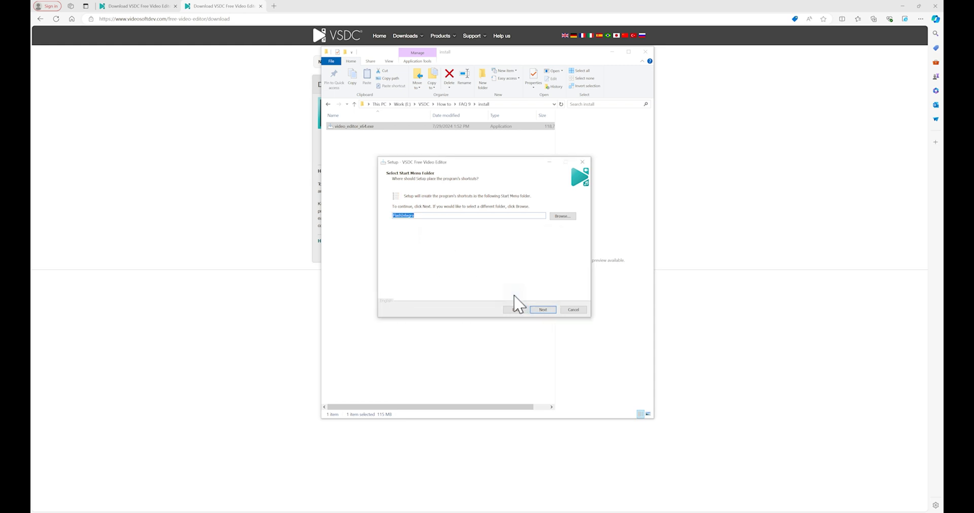
left_click(546, 310)
left_click(544, 310)
left_click(544, 310)
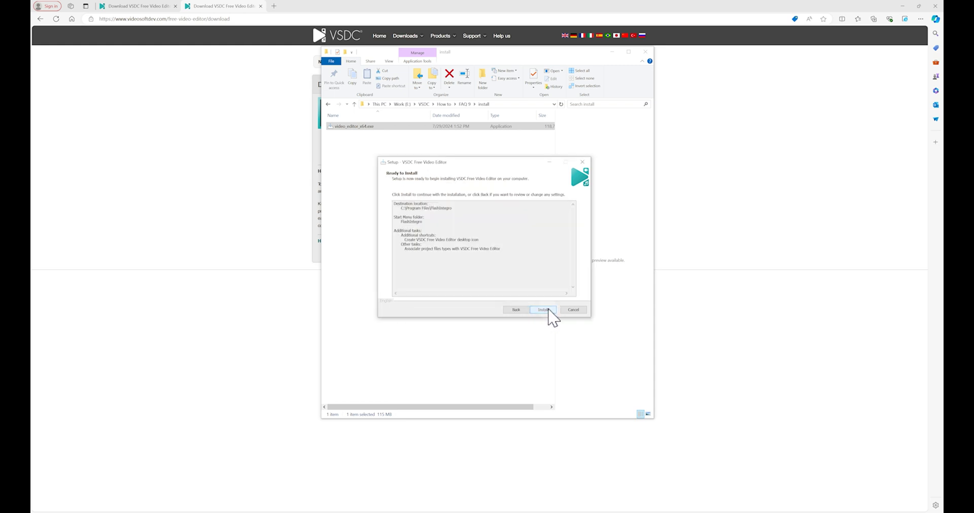
left_click(548, 310)
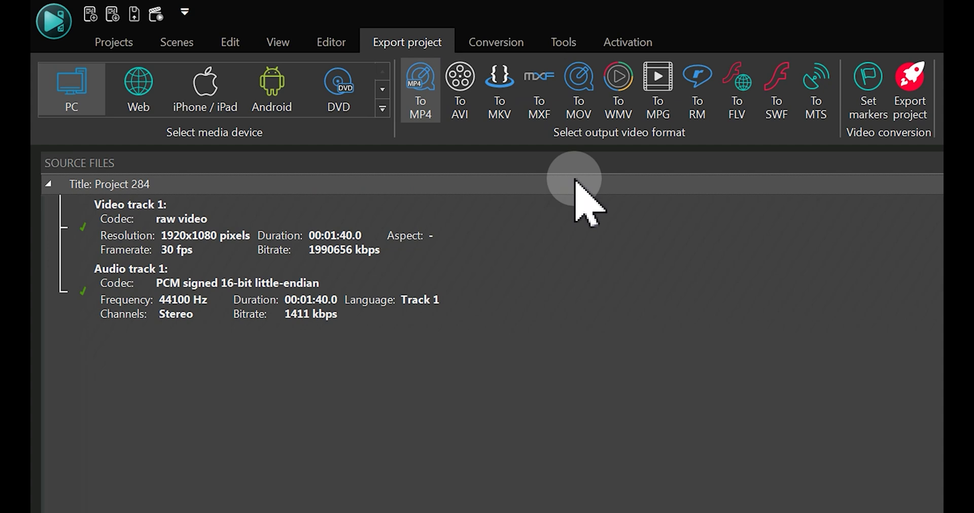
Step: Check the Activation tab information in the updated editor with Project 301 open
left_click(655, 48)
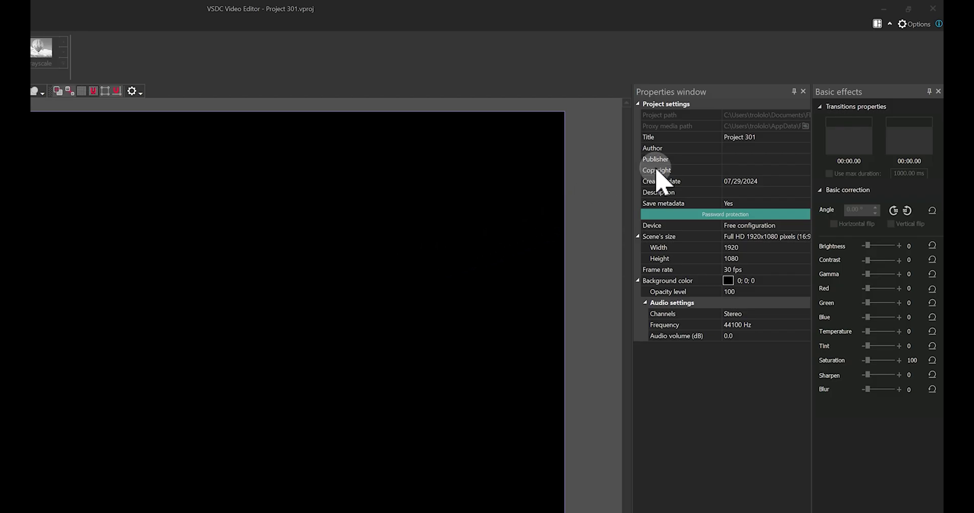
Step: Browse the General, Acceleration, Timeline and Saving options pages, then export the settings to a file
left_click(919, 27)
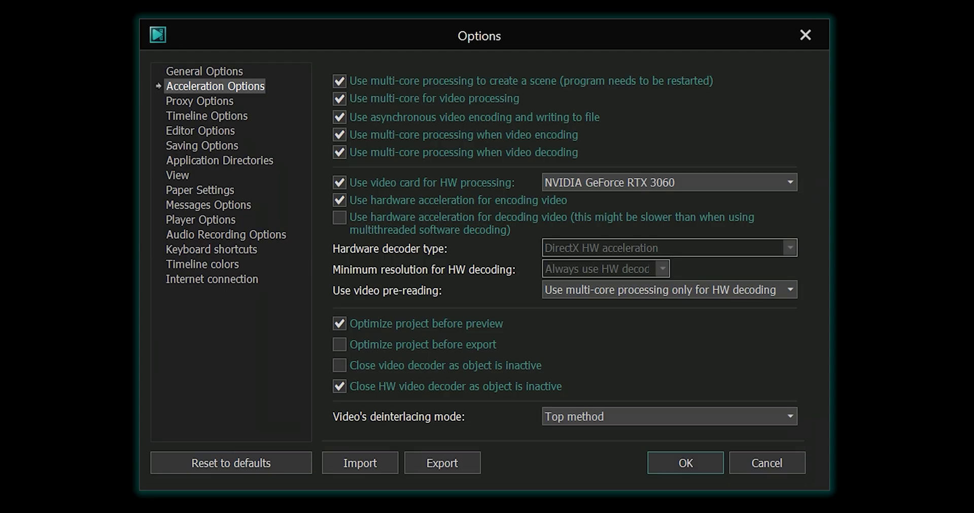
left_click(214, 72)
left_click(215, 87)
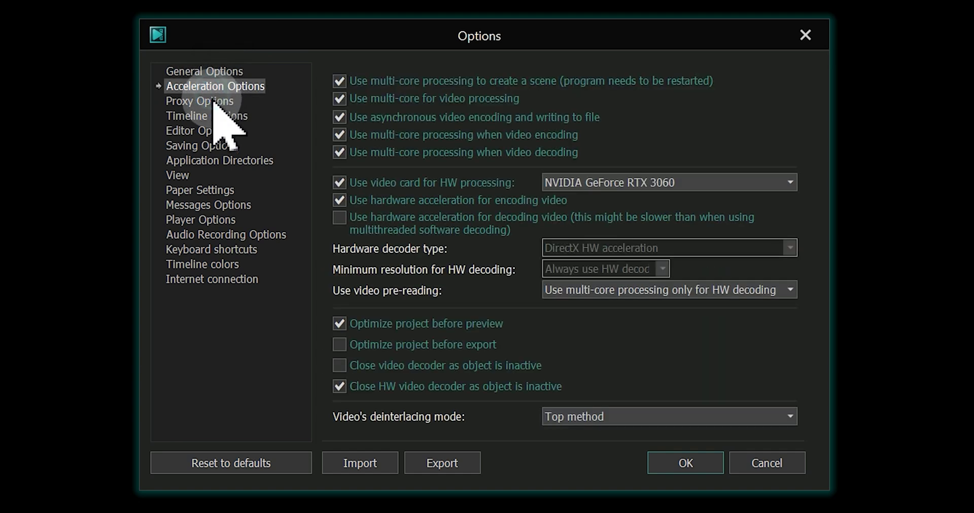
left_click(209, 115)
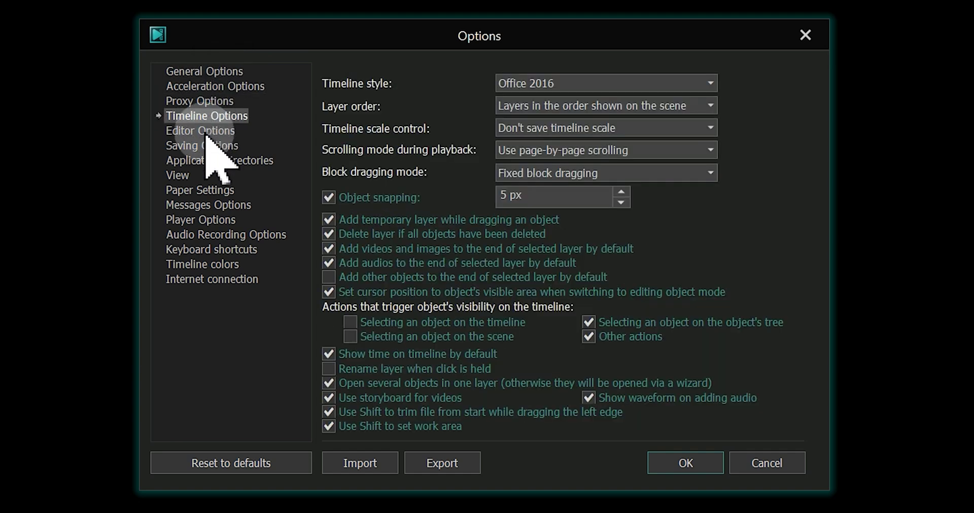
left_click(206, 145)
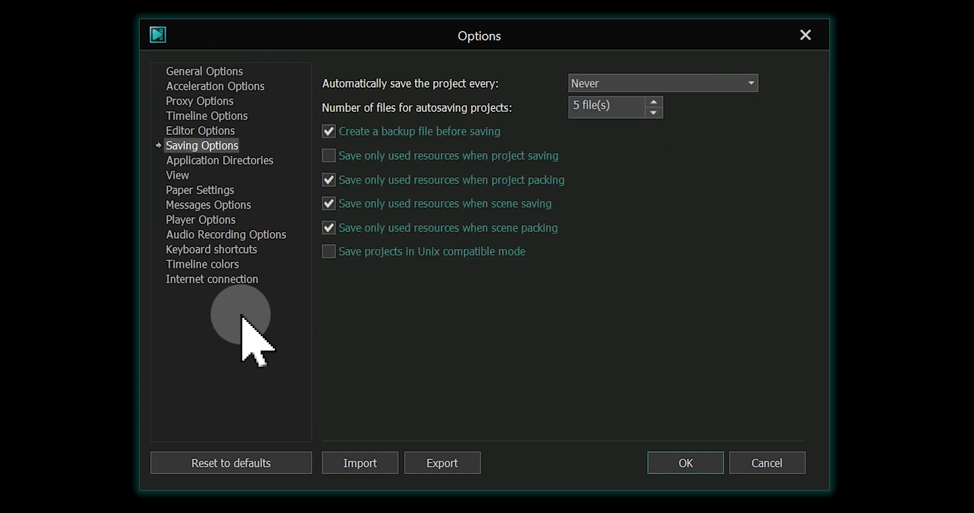
left_click(470, 470)
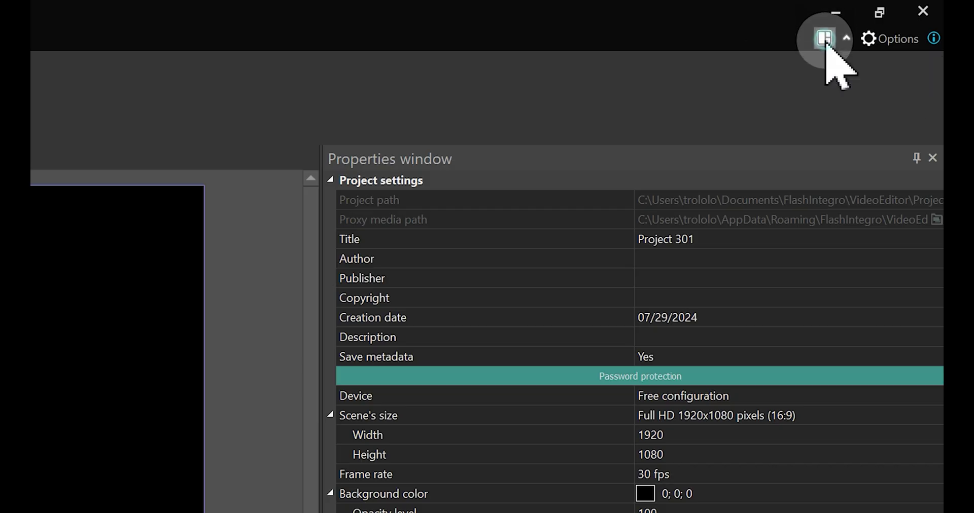
Step: Save the current pane positions as the custom layout 'my' and confirm it is listed
left_click(895, 14)
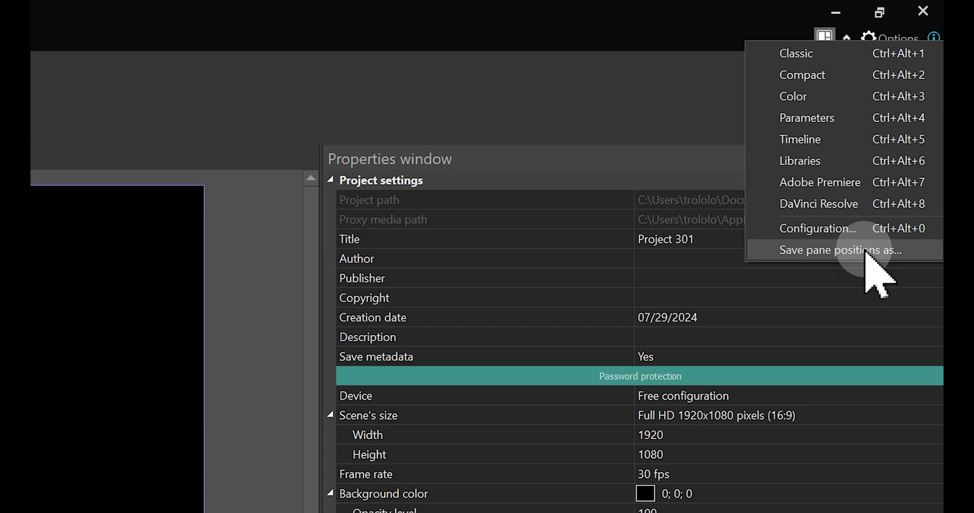
left_click(917, 251)
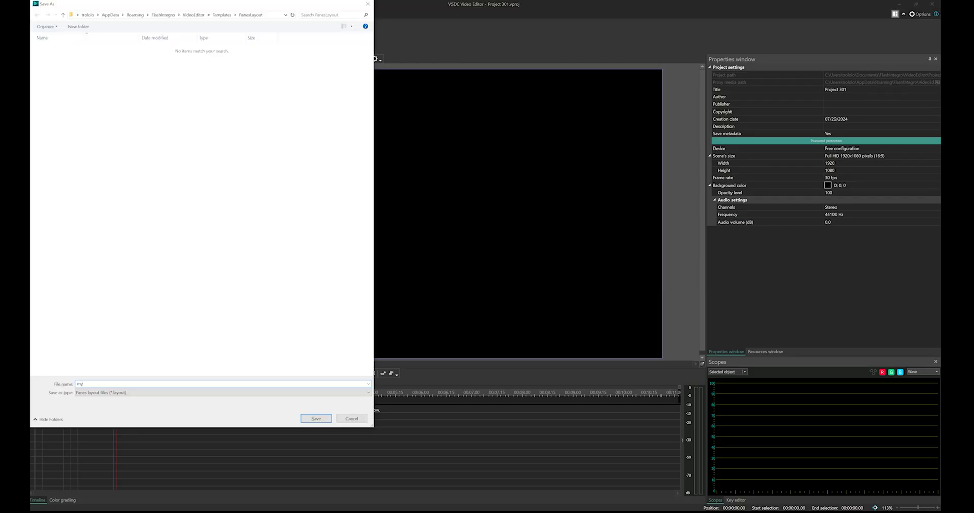
left_click(193, 341)
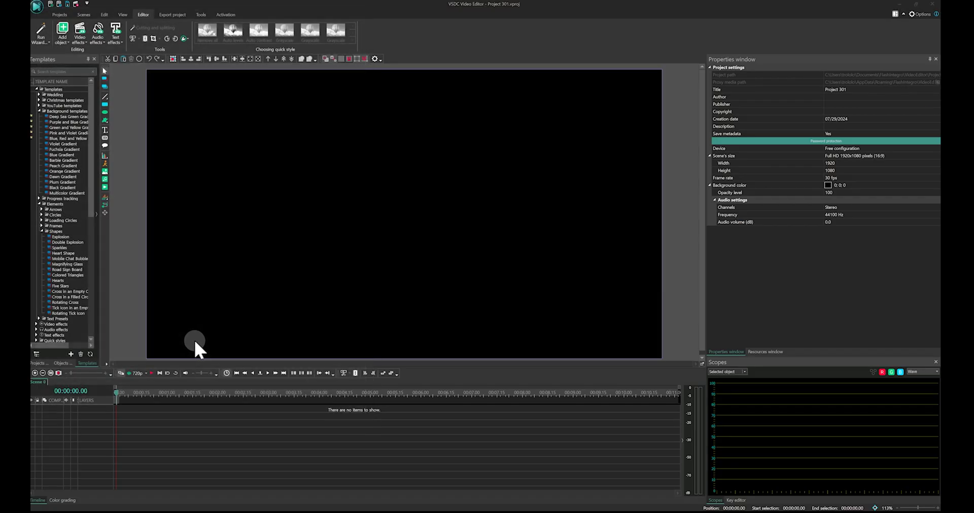
left_click(896, 13)
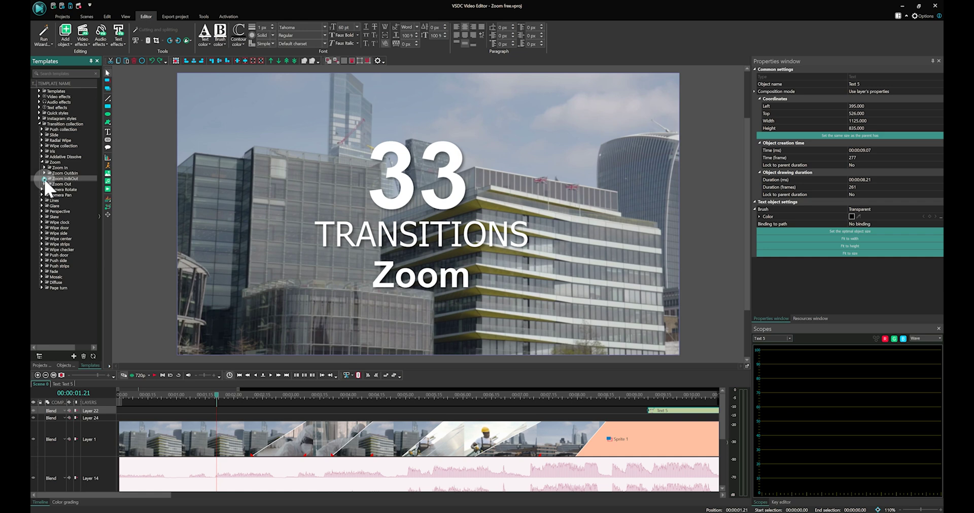
Step: Drop the Zoom In/Out template onto the Layer 1 video and play the preview from 00:00:02.08
left_click(45, 178)
left_click_drag(63, 185, 297, 457)
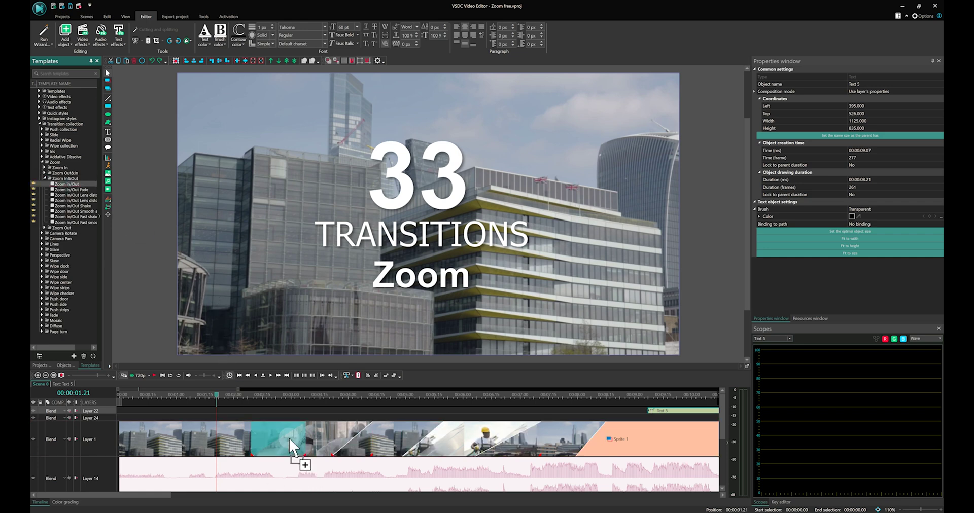
left_click_drag(291, 446, 290, 445)
left_click(248, 396)
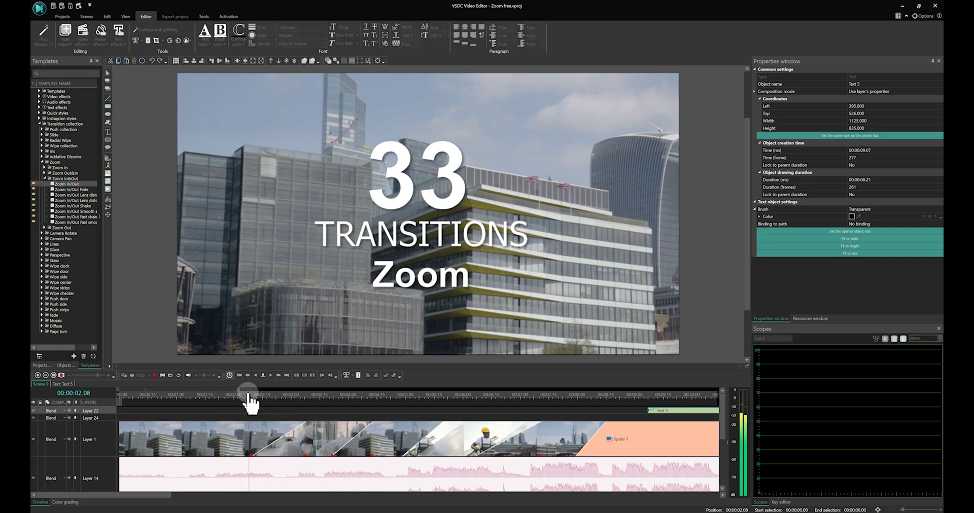
key("space")
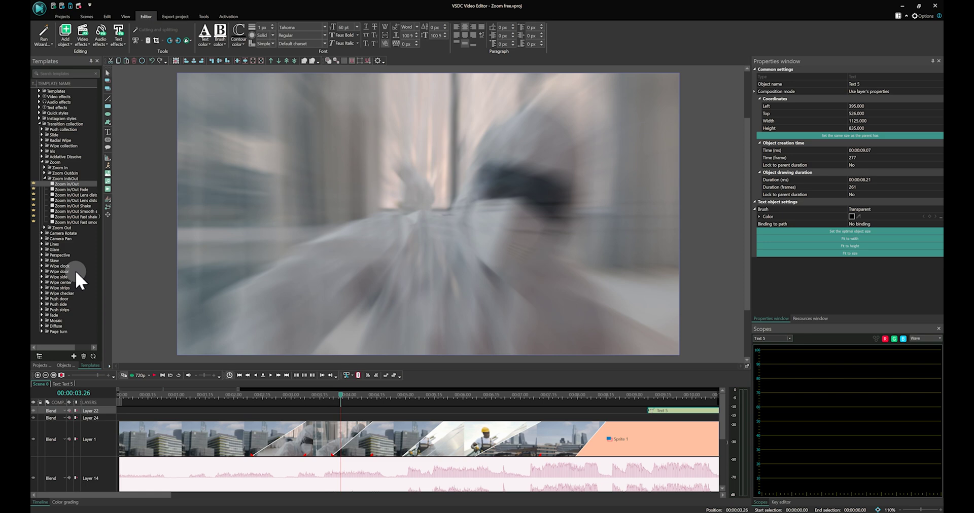